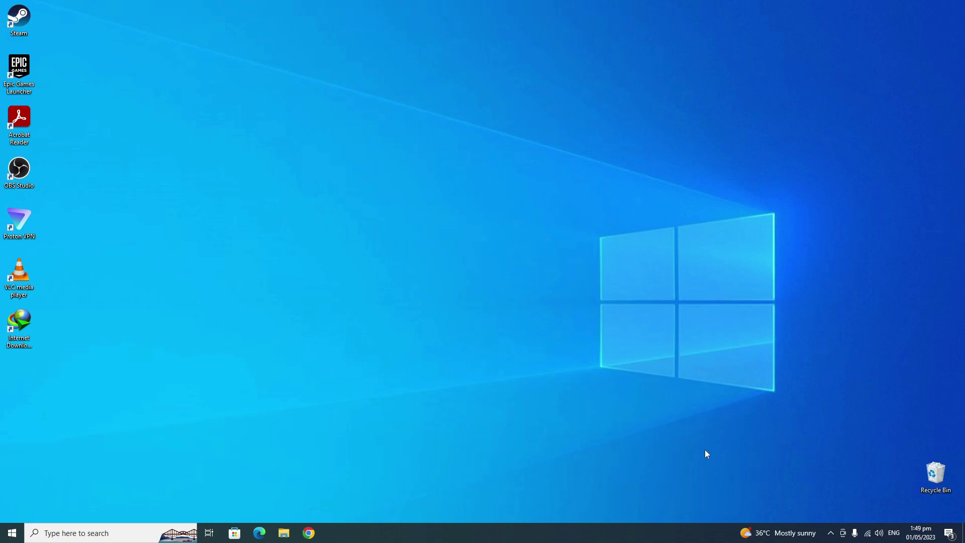
- Open File Explorer and display This PC
left_click(284, 533)
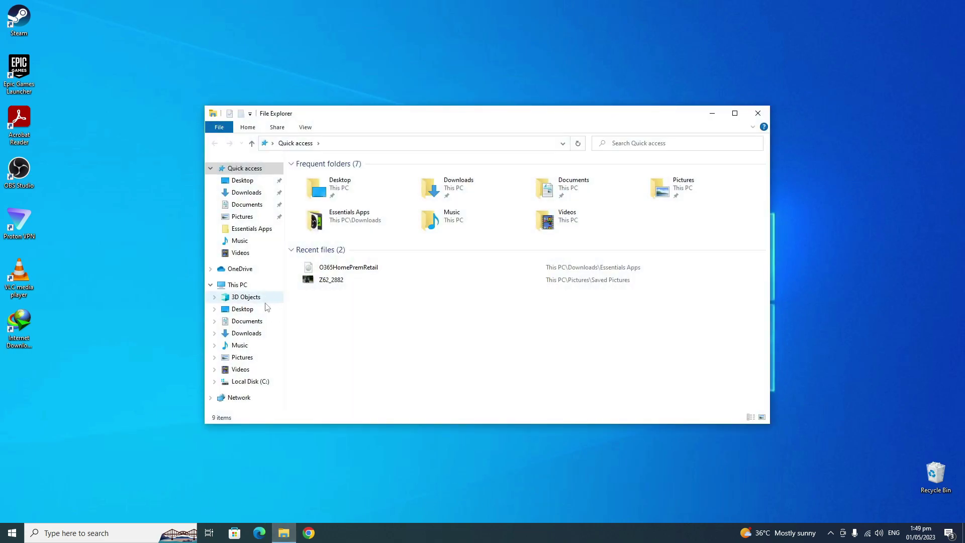
left_click(237, 284)
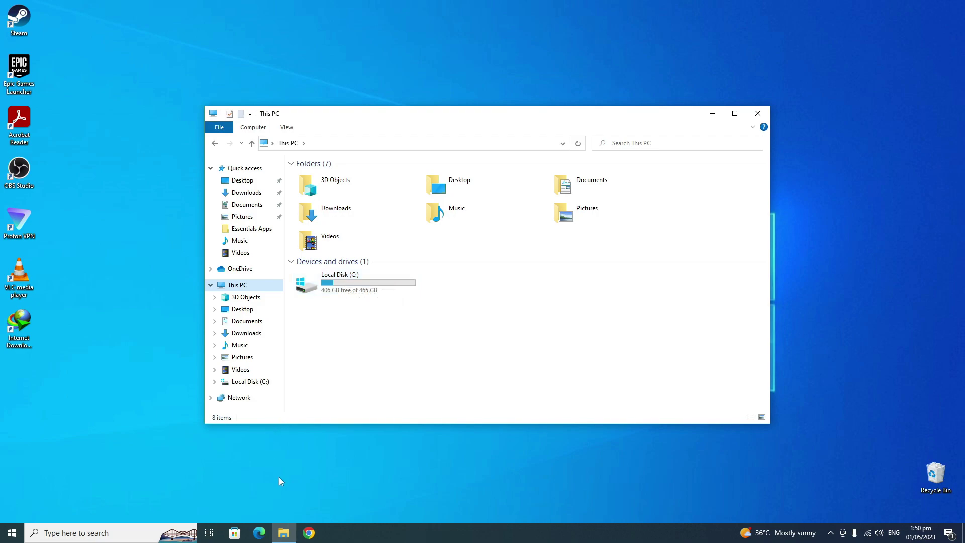
mouse_move(283, 538)
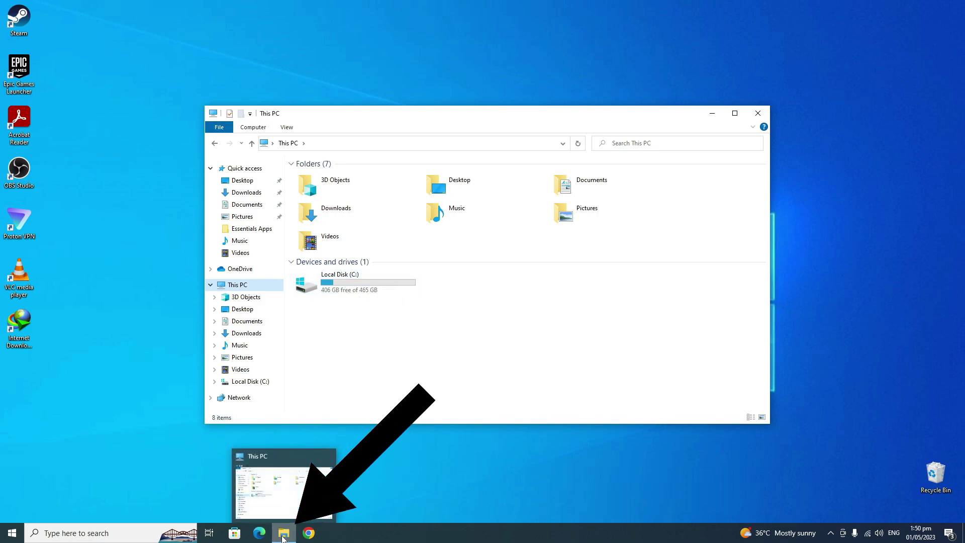
left_click(289, 534)
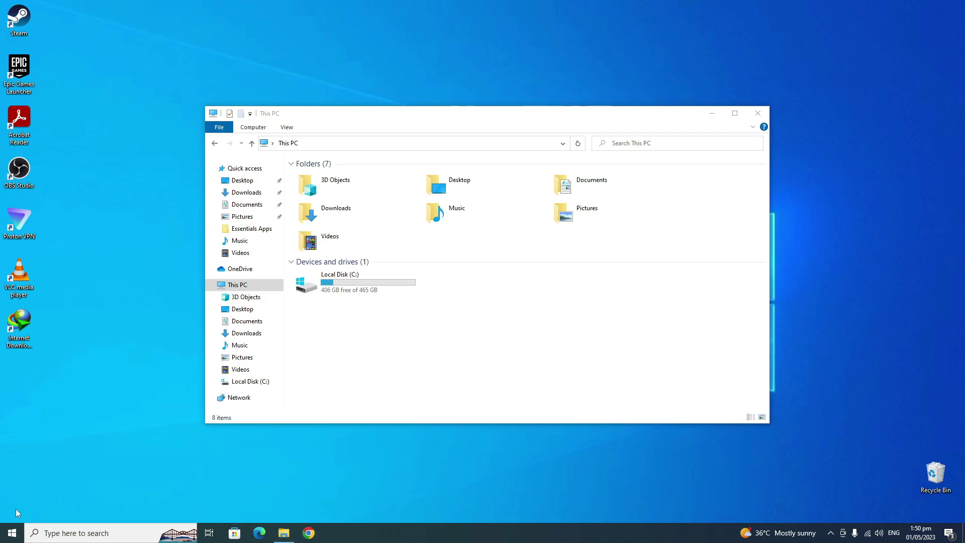
left_click(10, 533)
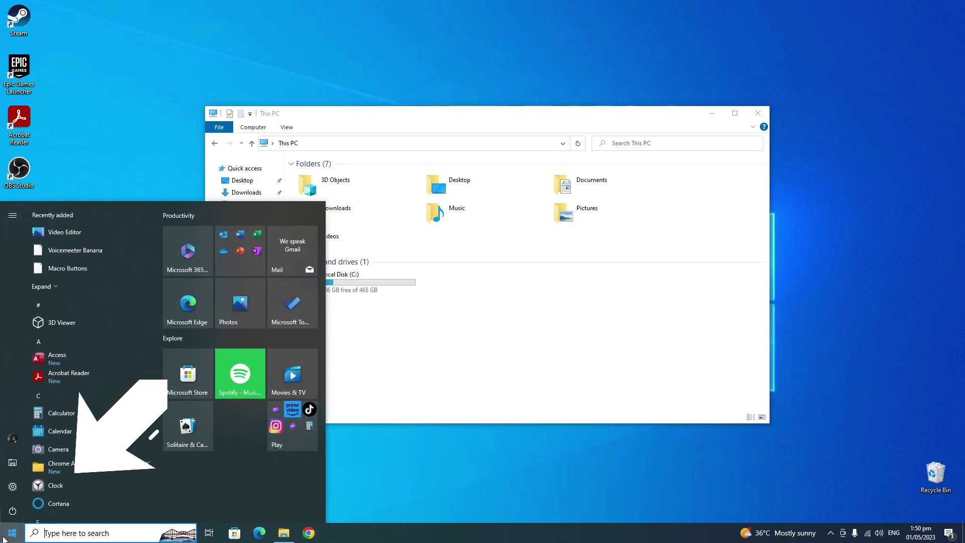
mouse_move(14, 466)
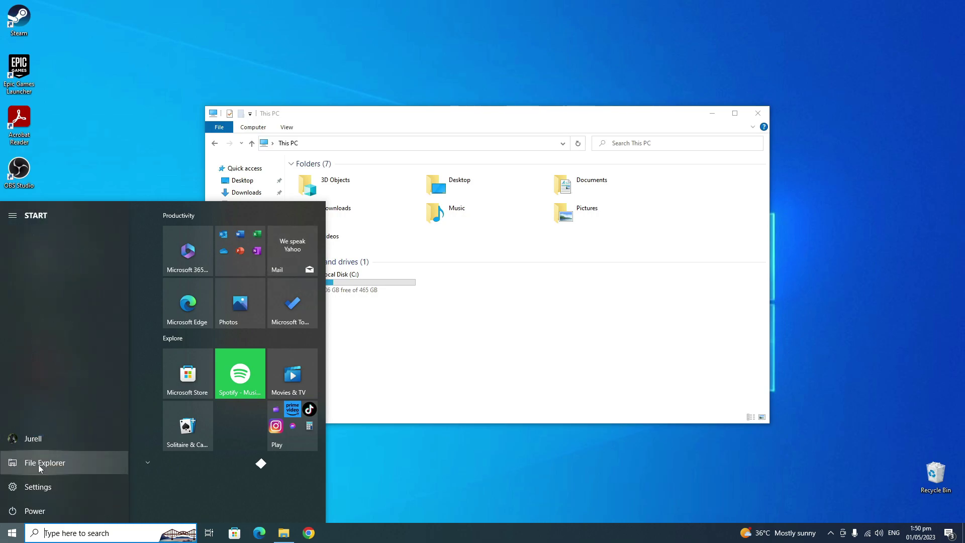
left_click(38, 464)
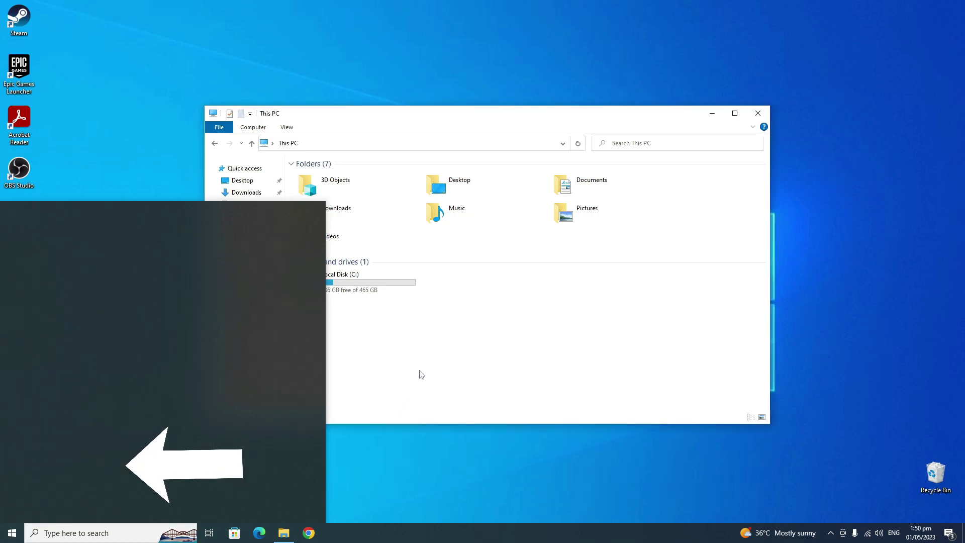
left_click_drag(420, 115, 445, 118)
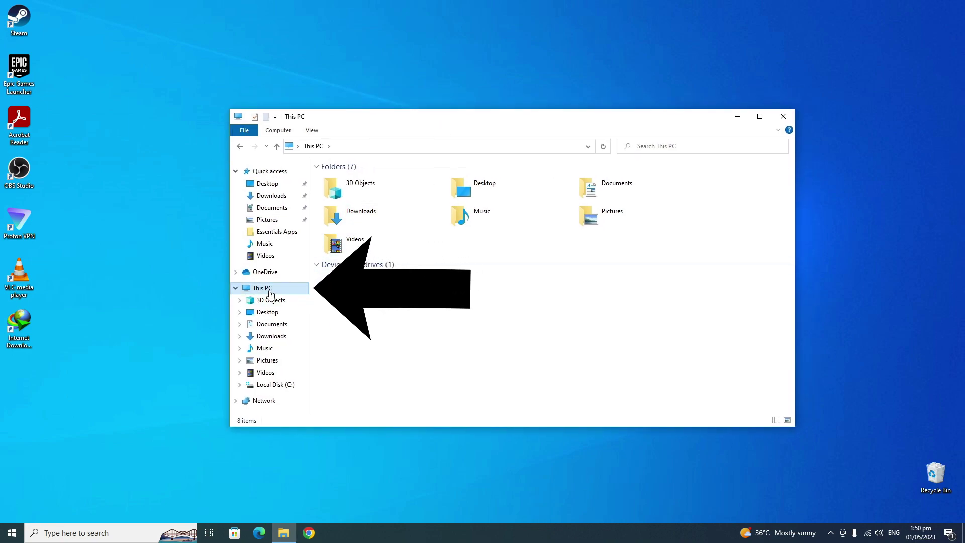
- Open Computer Management for This PC and look through all installed disks in Disk Management
right_click(270, 291)
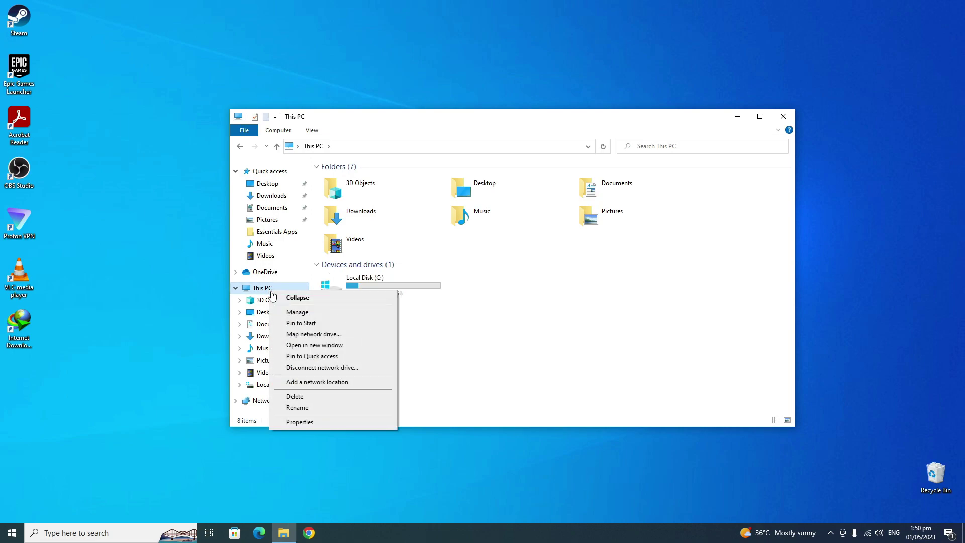
left_click(322, 312)
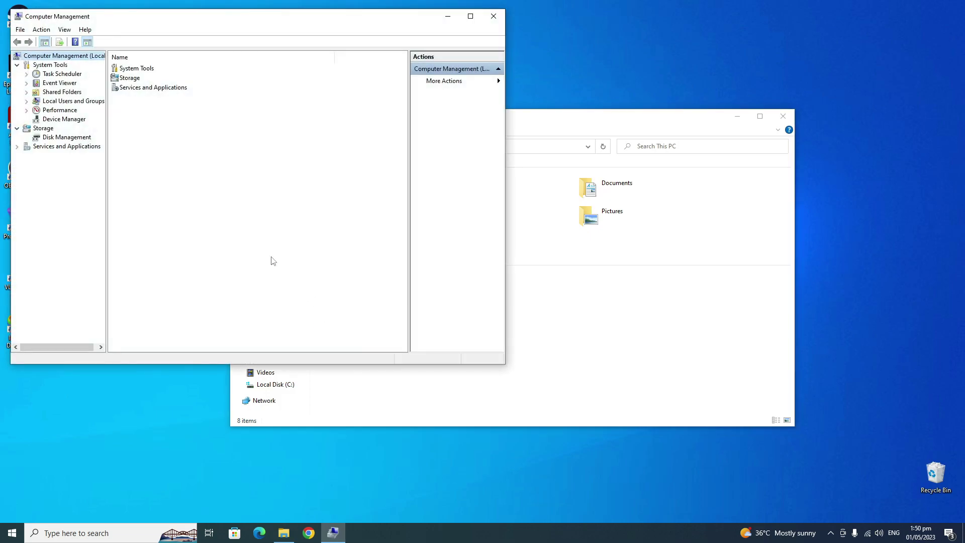
left_click(74, 140)
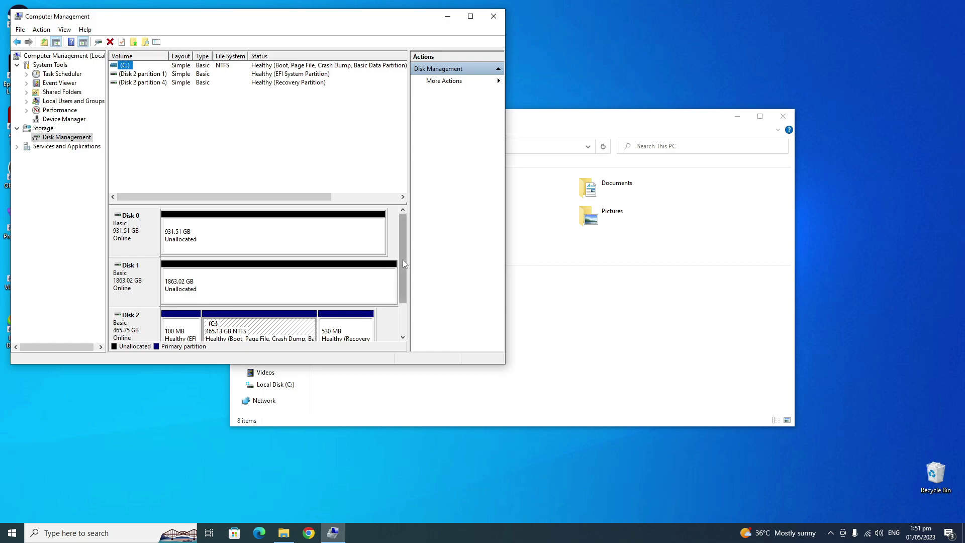
left_click_drag(403, 260, 403, 289)
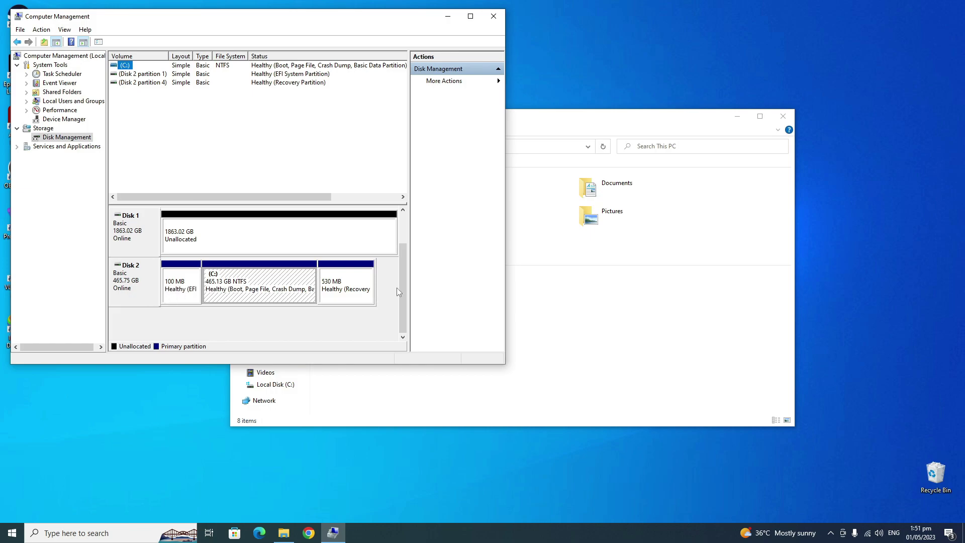
left_click_drag(402, 270, 402, 235)
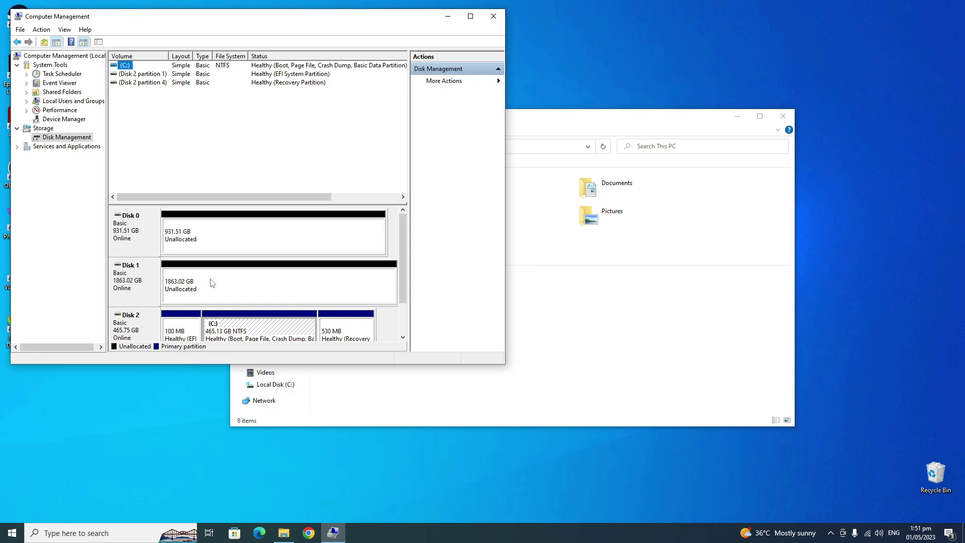
- Create a simple volume of 1907728 MB on Disk 1 with drive letter D and a quick NTFS format, then check it in This PC
right_click(243, 288)
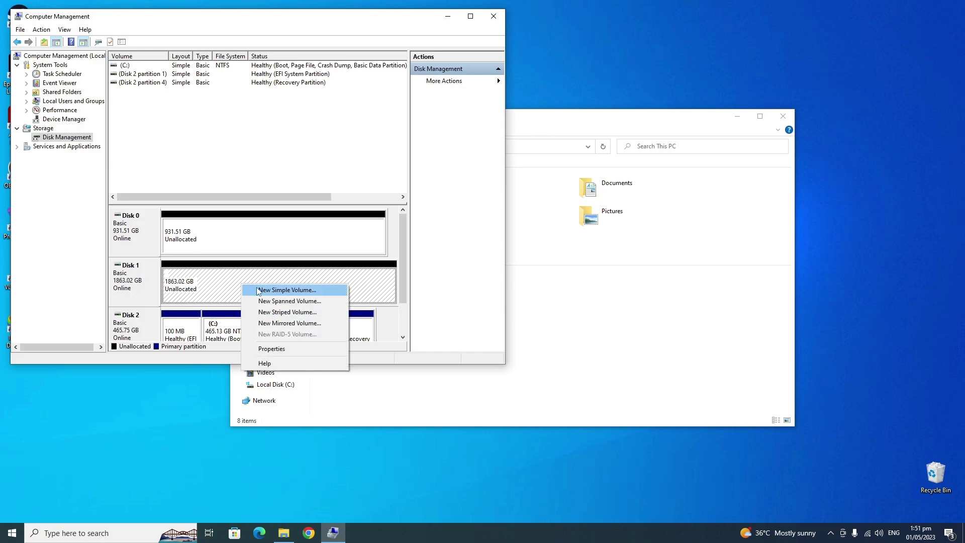
left_click(258, 291)
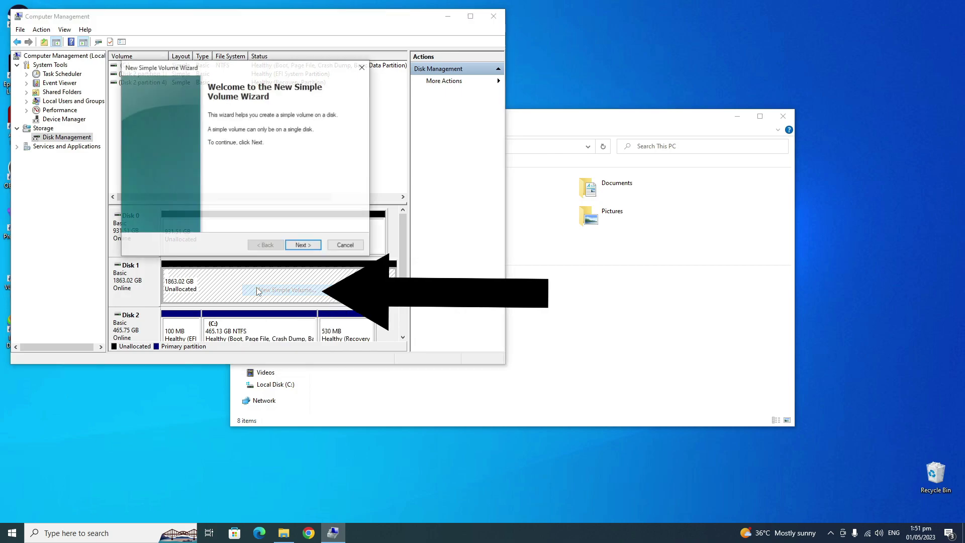
left_click(303, 246)
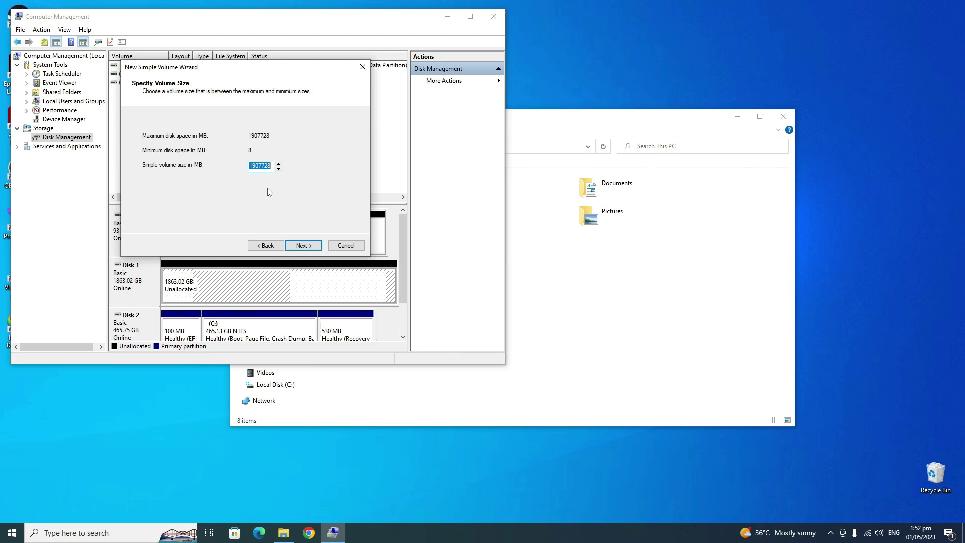
left_click(303, 246)
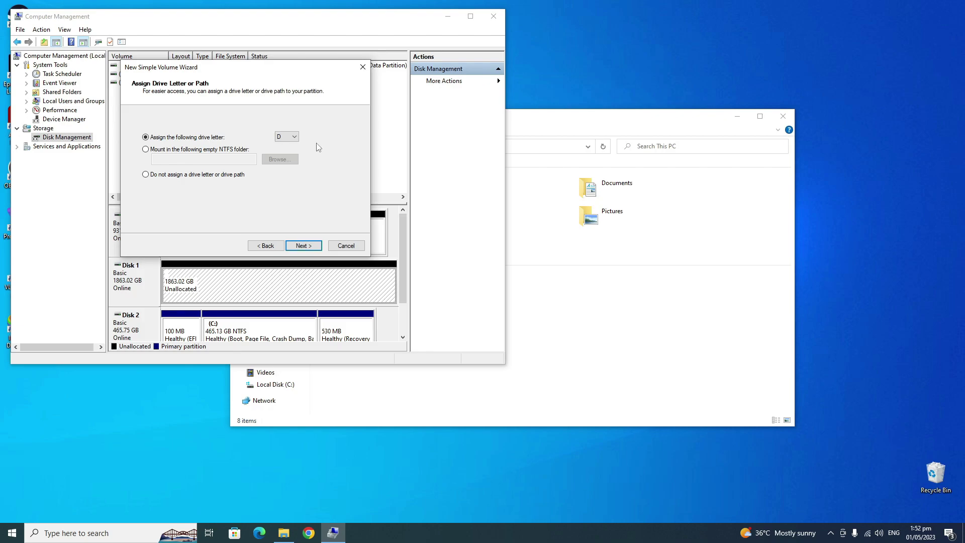
left_click(290, 140)
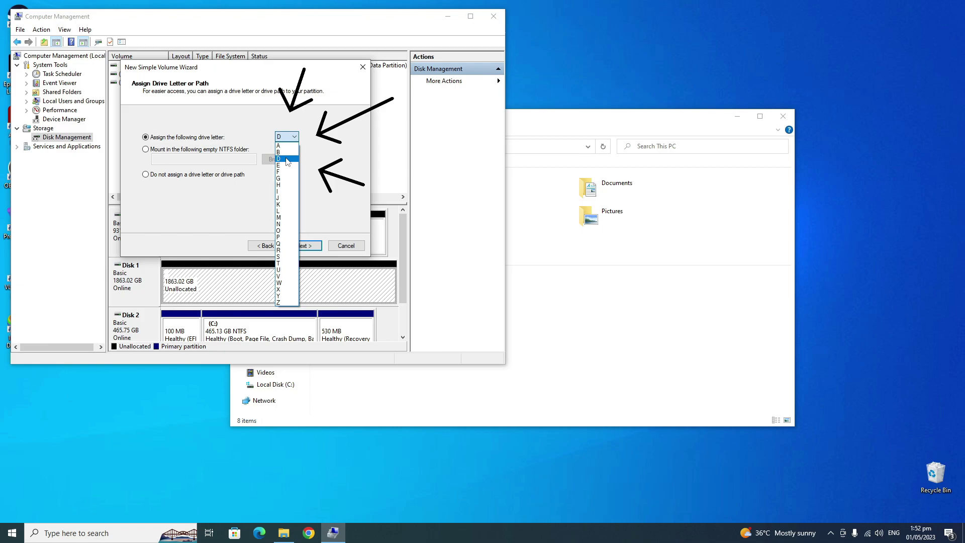
left_click(287, 159)
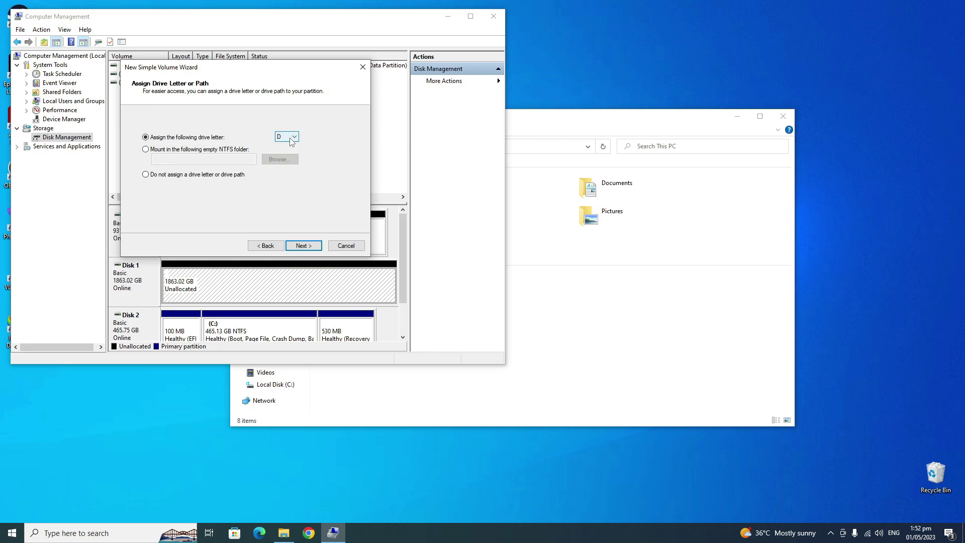
left_click(304, 247)
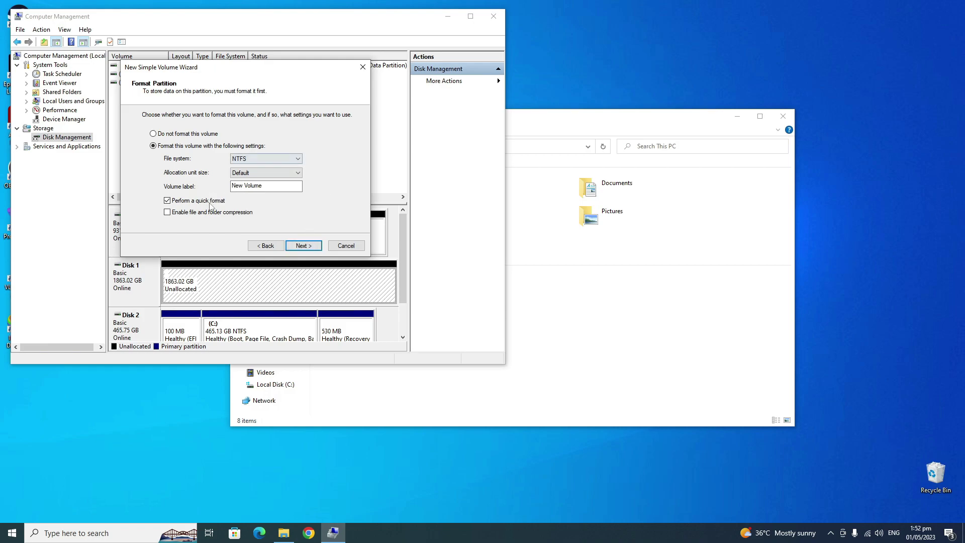
left_click(303, 249)
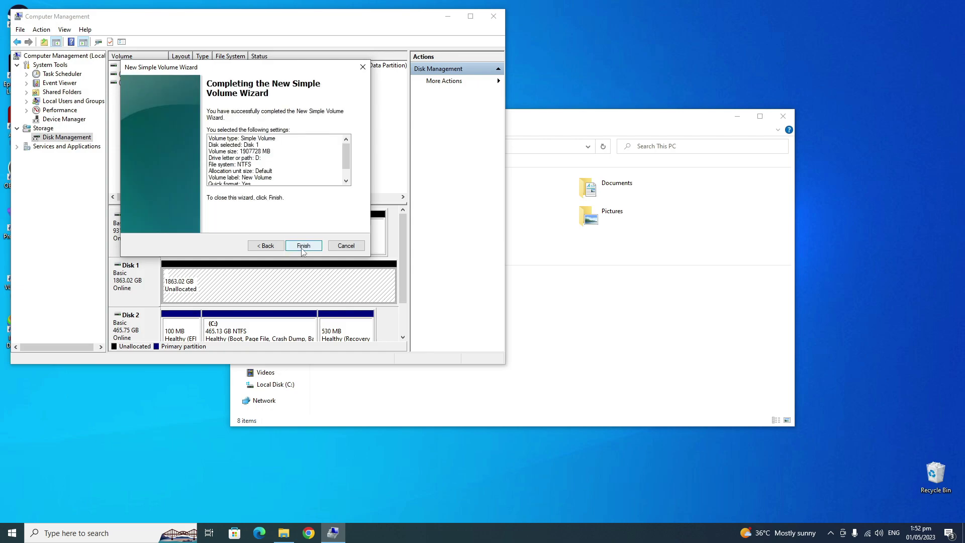
left_click(303, 246)
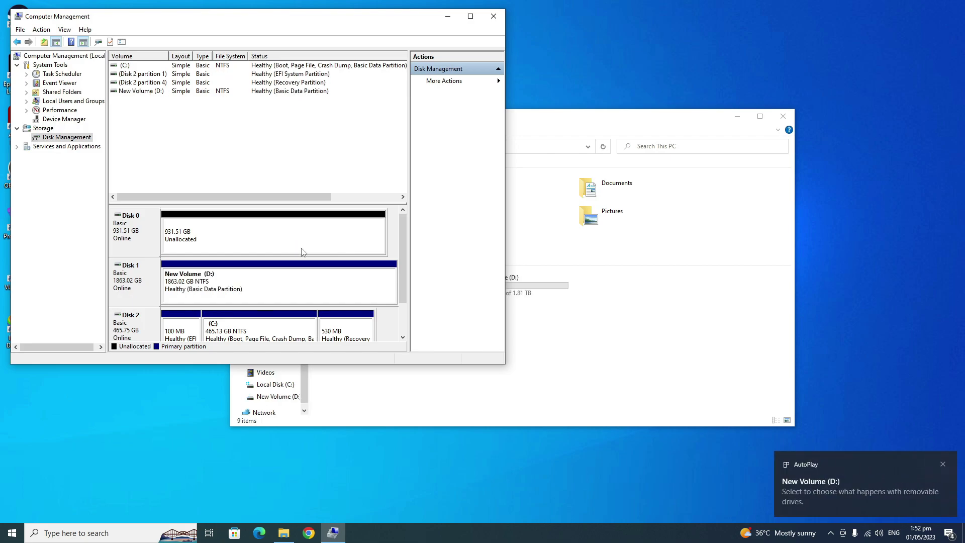
left_click(545, 117)
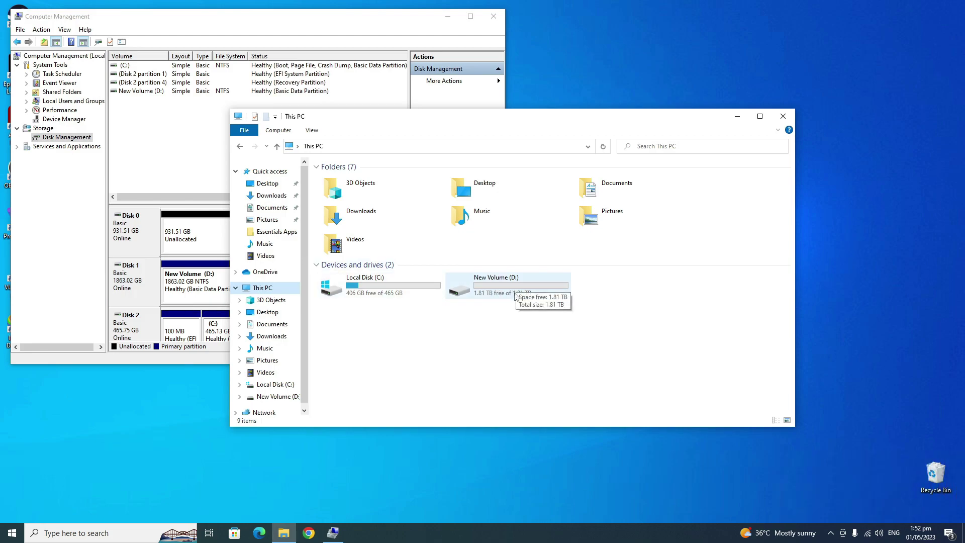
- Create a simple NTFS volume of 953868 MB in Disk 0's unallocated space with drive letter E
left_click(212, 244)
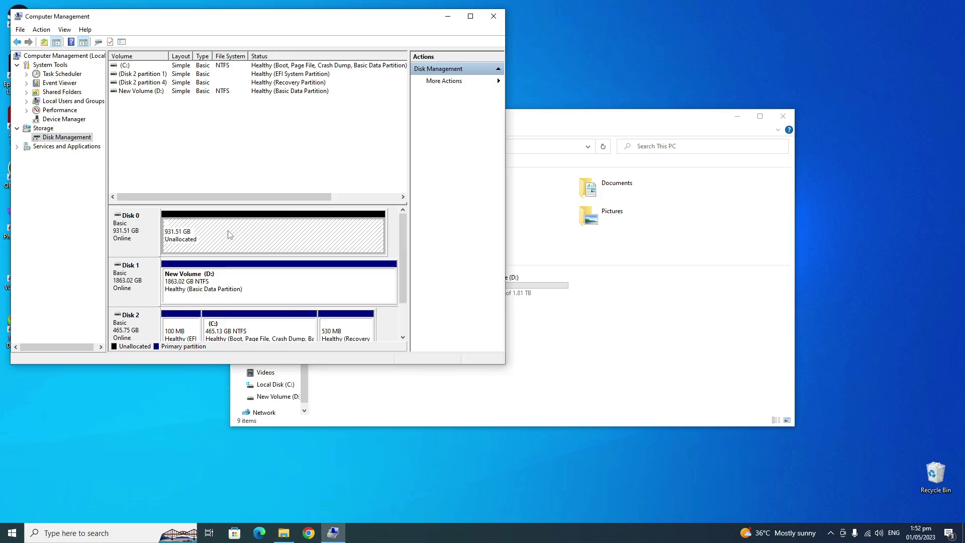
right_click(229, 234)
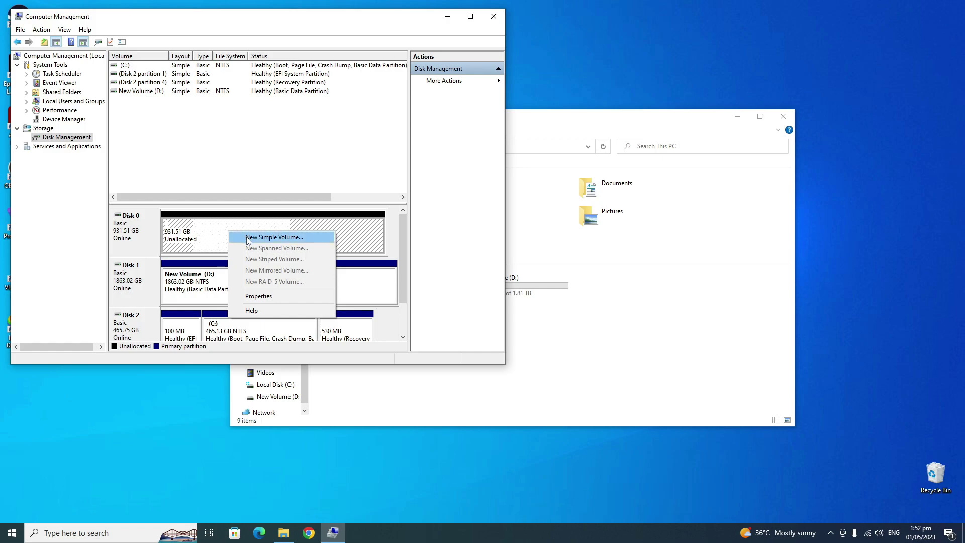
left_click(247, 238)
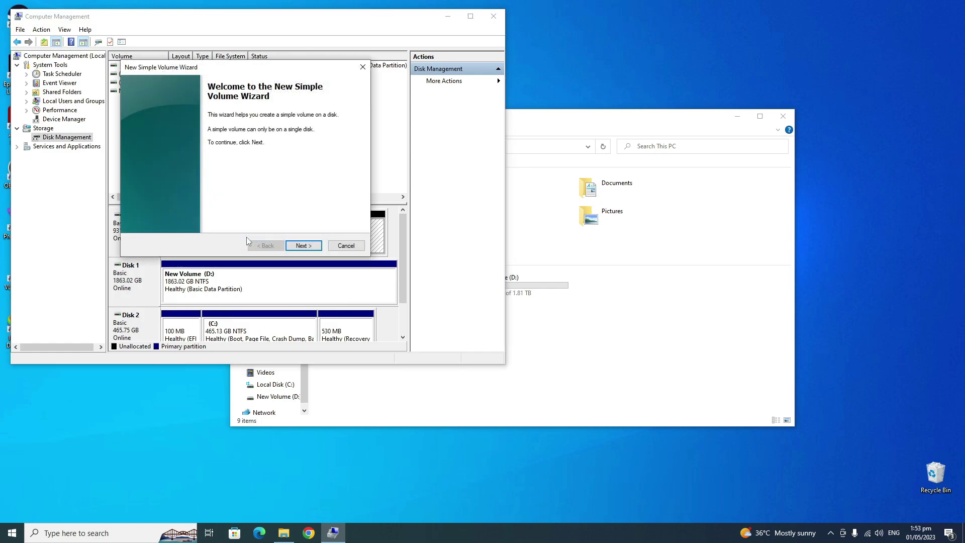
left_click(303, 246)
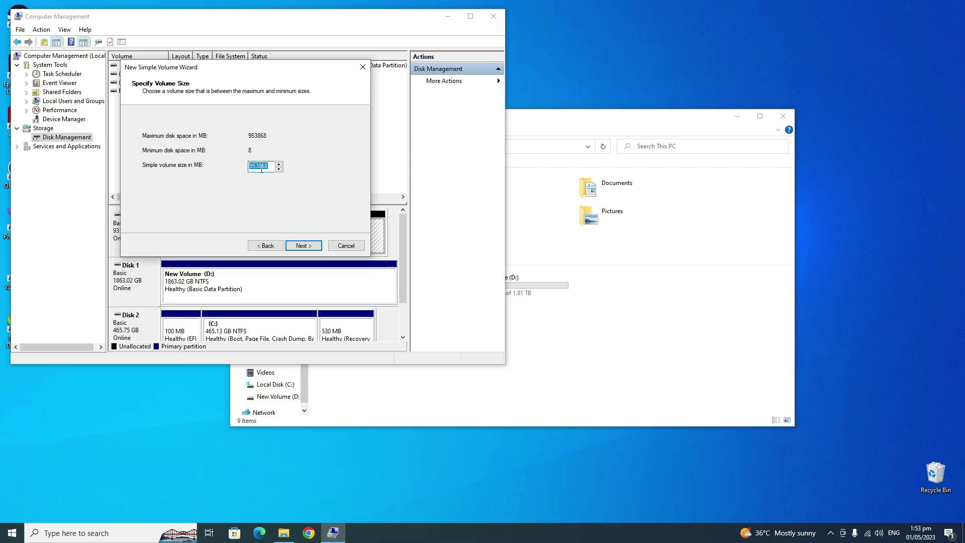
left_click(302, 246)
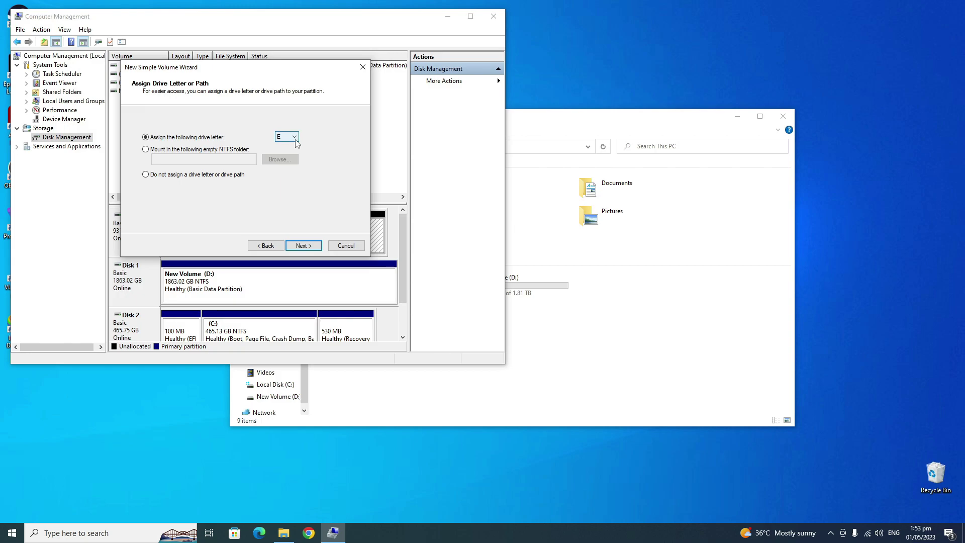
left_click(296, 140)
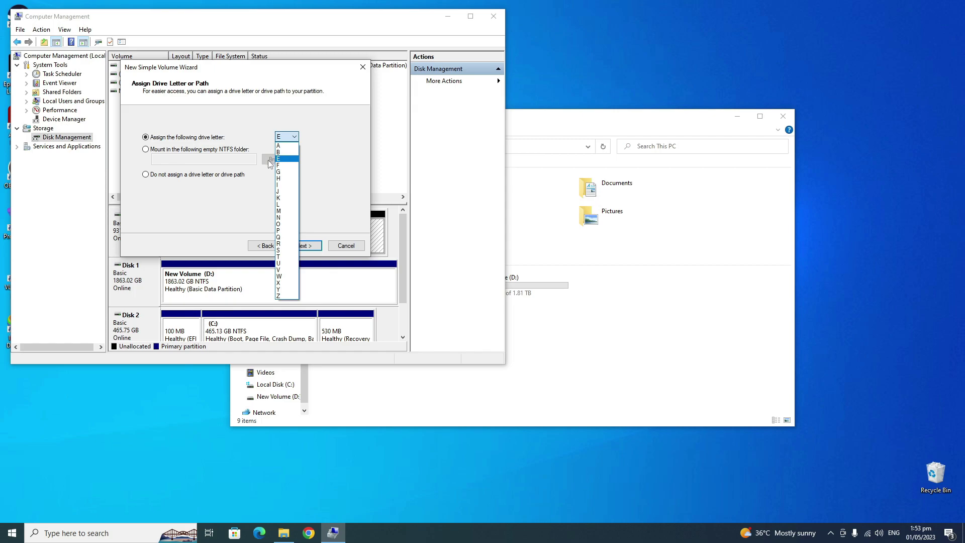
left_click(331, 145)
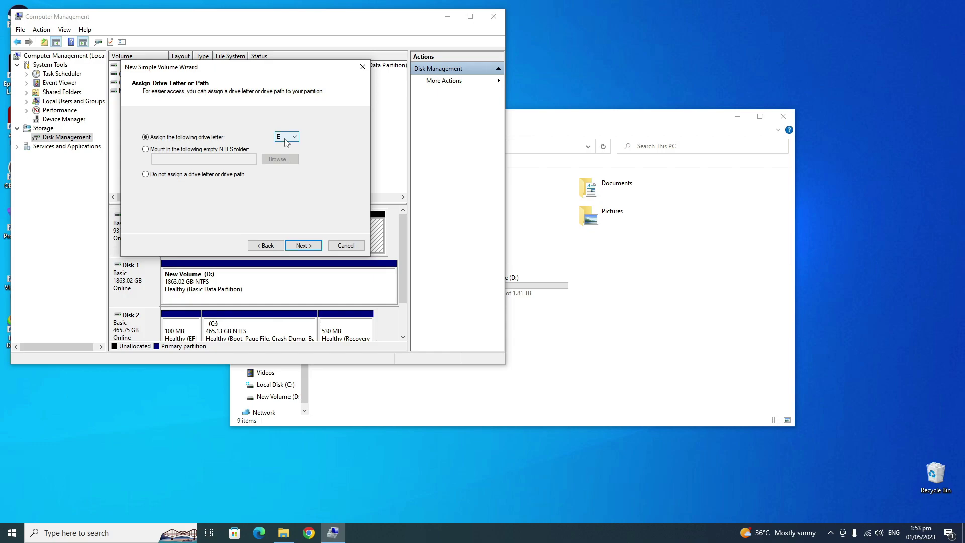
left_click(303, 248)
left_click(304, 246)
left_click(302, 248)
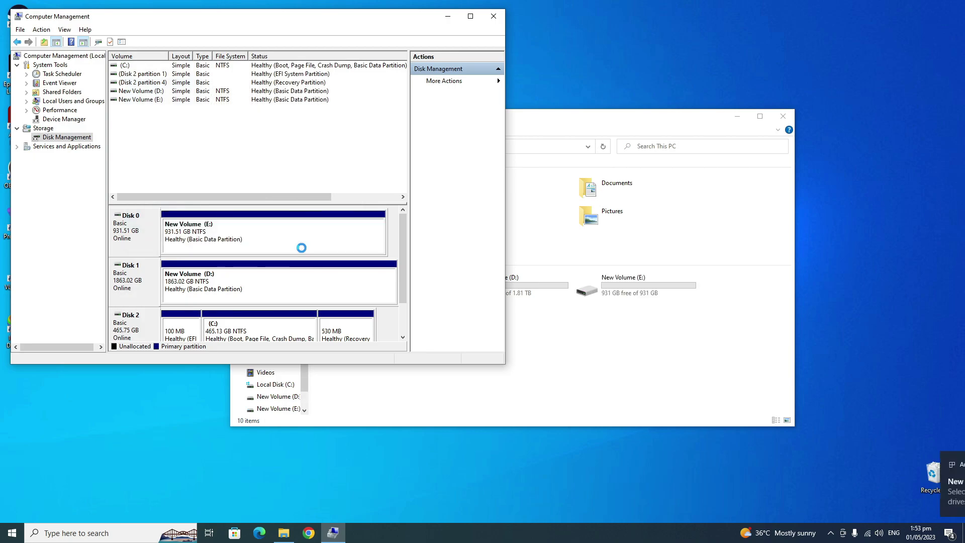
- Bring the File Explorer window showing This PC to the front
left_click(570, 367)
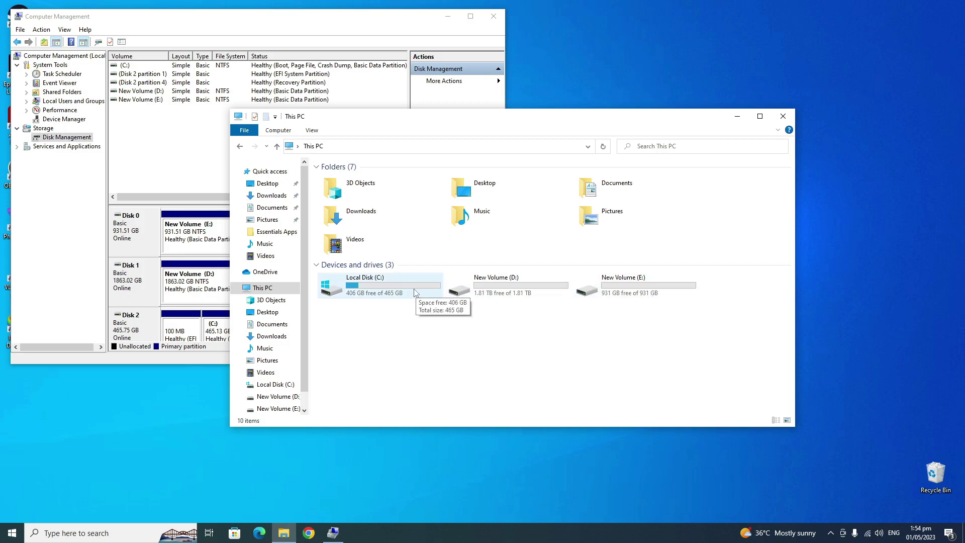
left_click(394, 293)
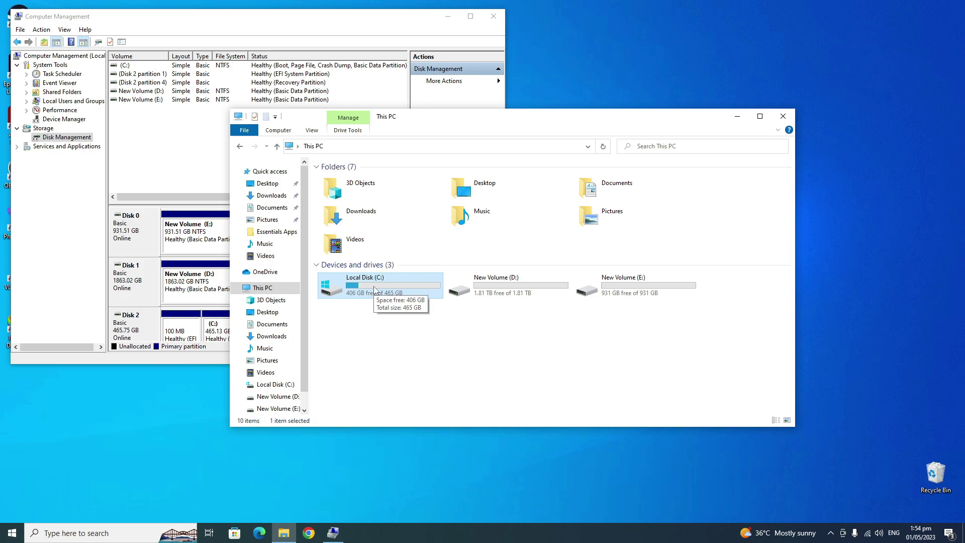
right_click(374, 287)
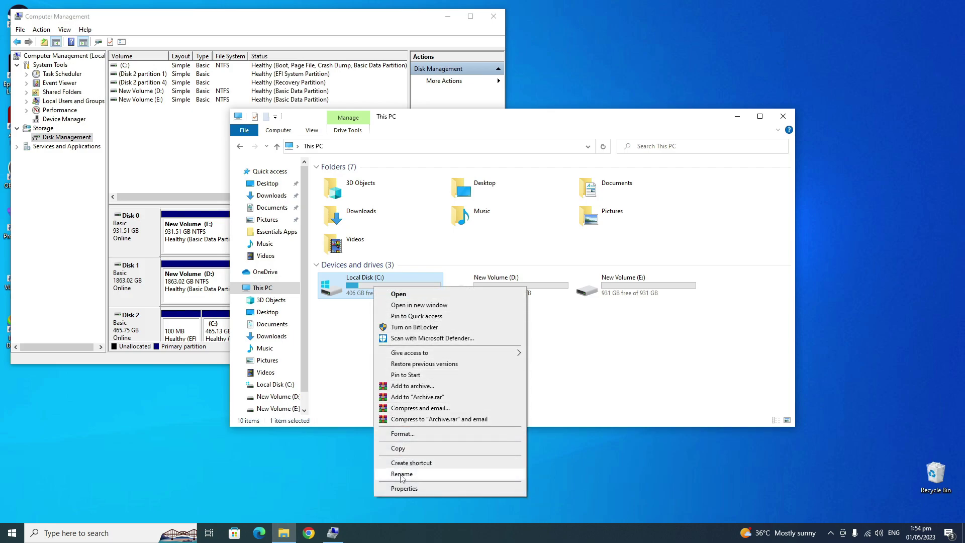
left_click(422, 475)
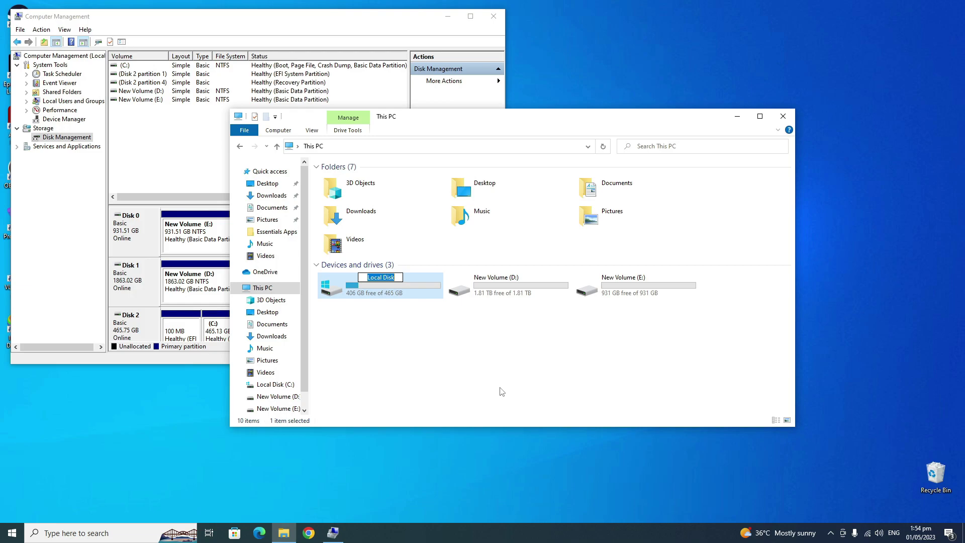
left_click(511, 367)
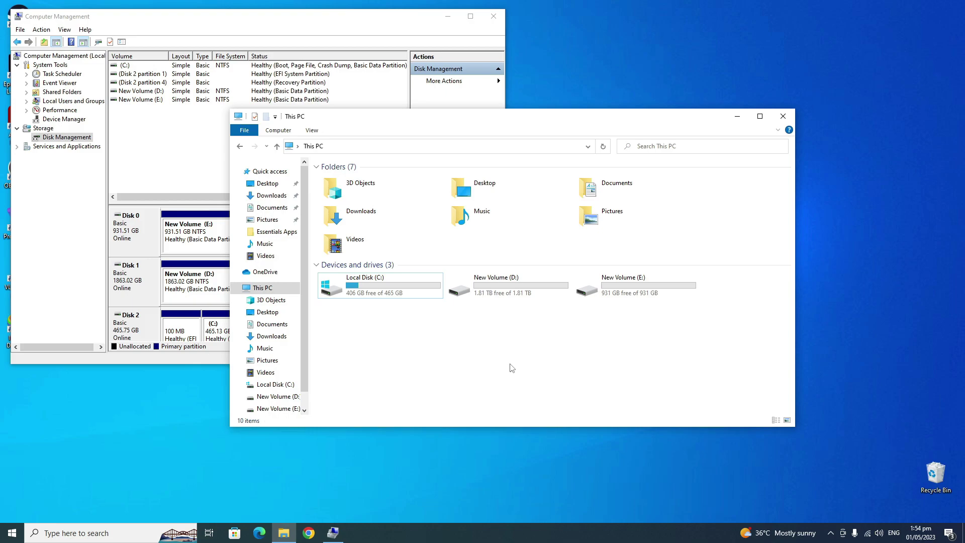
- Rename the C drive as Samsung 980 Evo Plus, granting administrator permission for the change
left_click(387, 289)
key("F2")
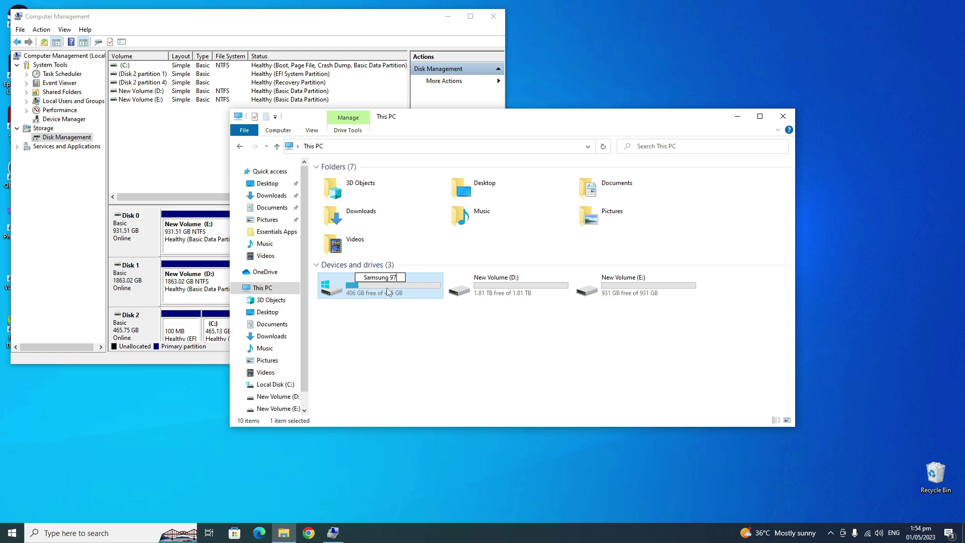
type("Samsung 980 Evo Plus")
key("Return")
key("Return")
- Rename the D drive as SeaGate, granting administrator permission for the change
key("Right")
key("F2")
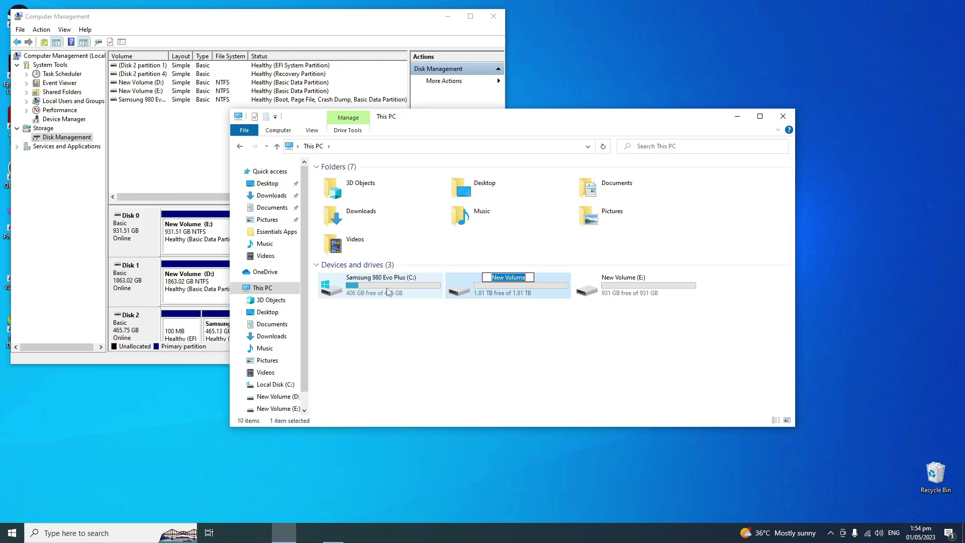
type("SeaGate")
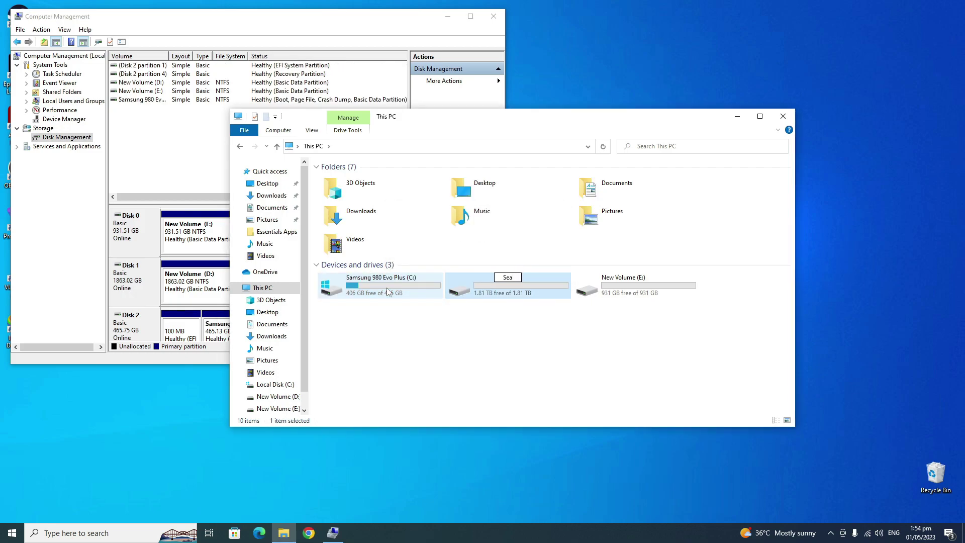
key("Return")
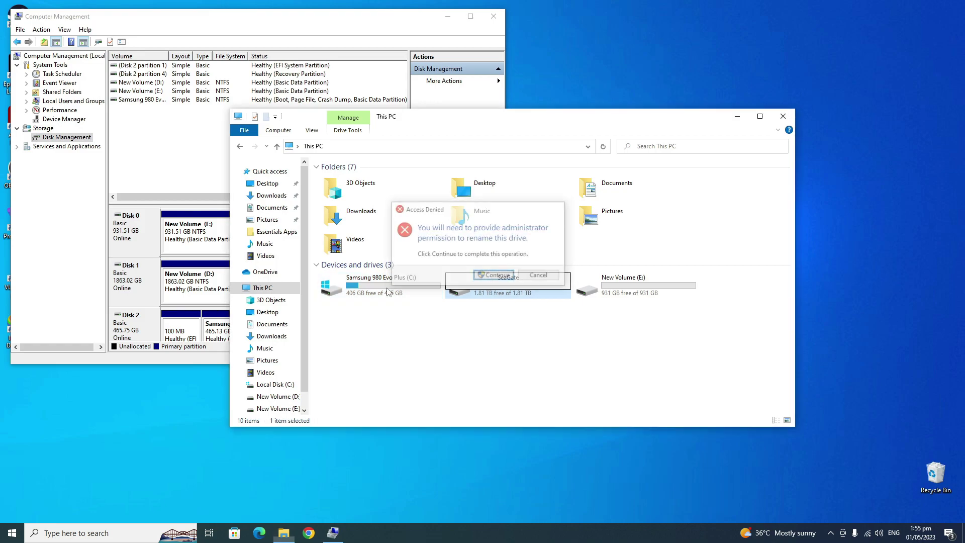
key("Return")
- Rename the E drive as Toshiba with administrator permission, and deselect it
key("Right")
key("F2")
type("Toshiba")
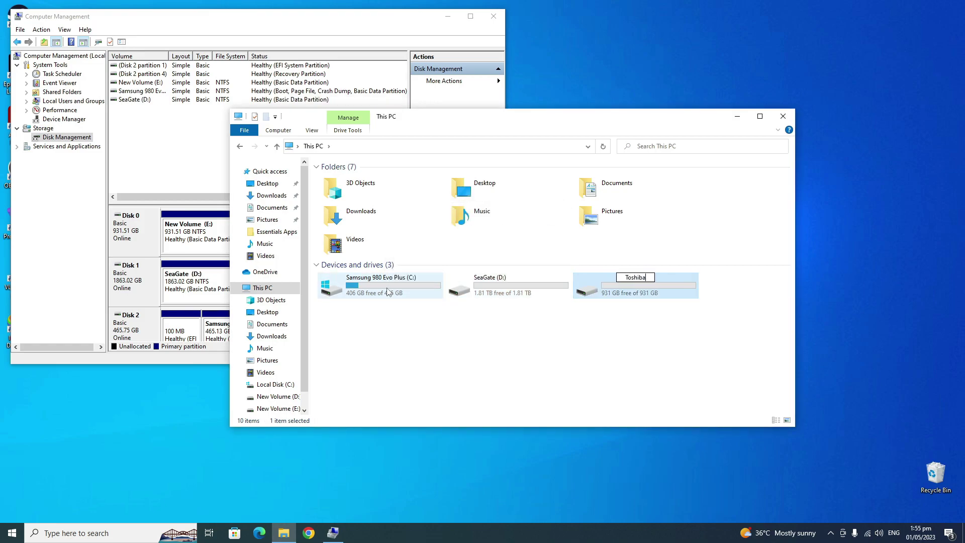
key("Return")
key("Return")
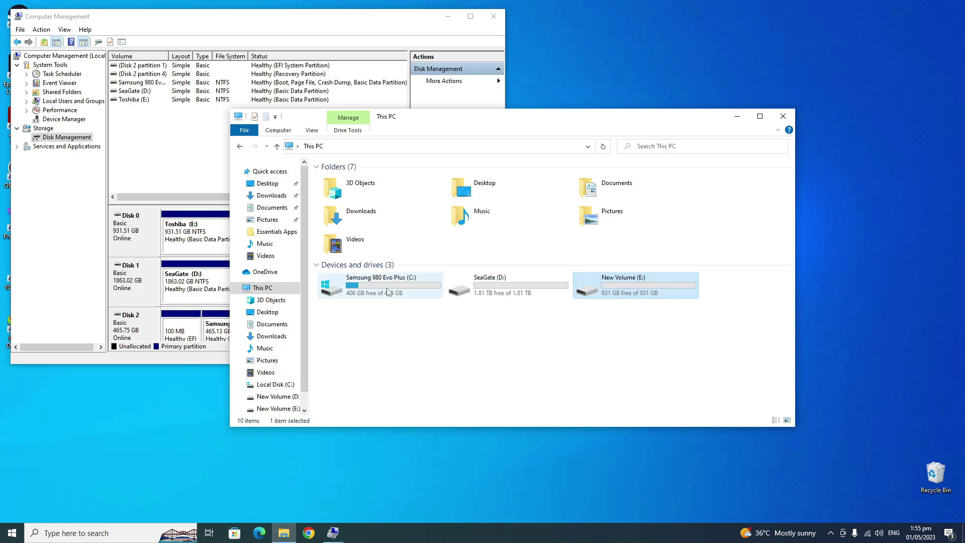
left_click(517, 347)
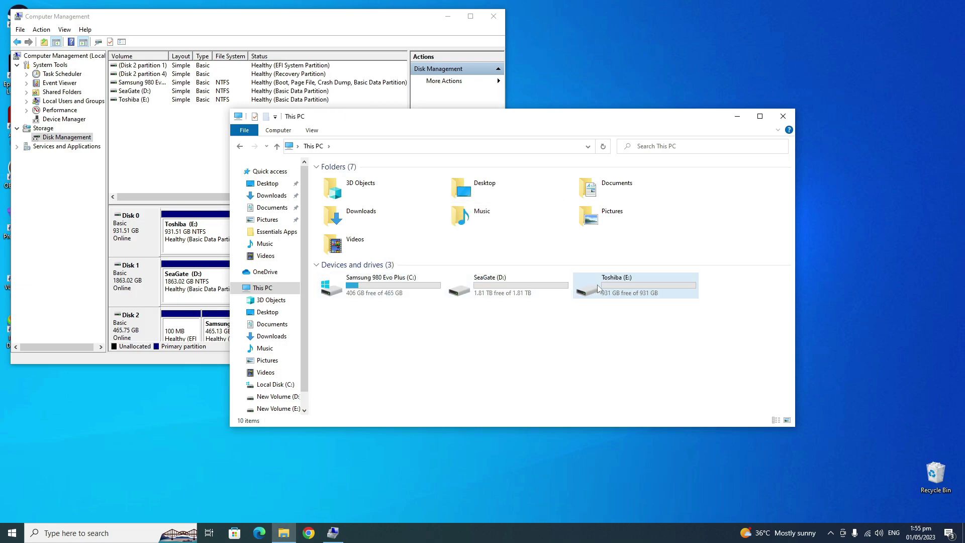